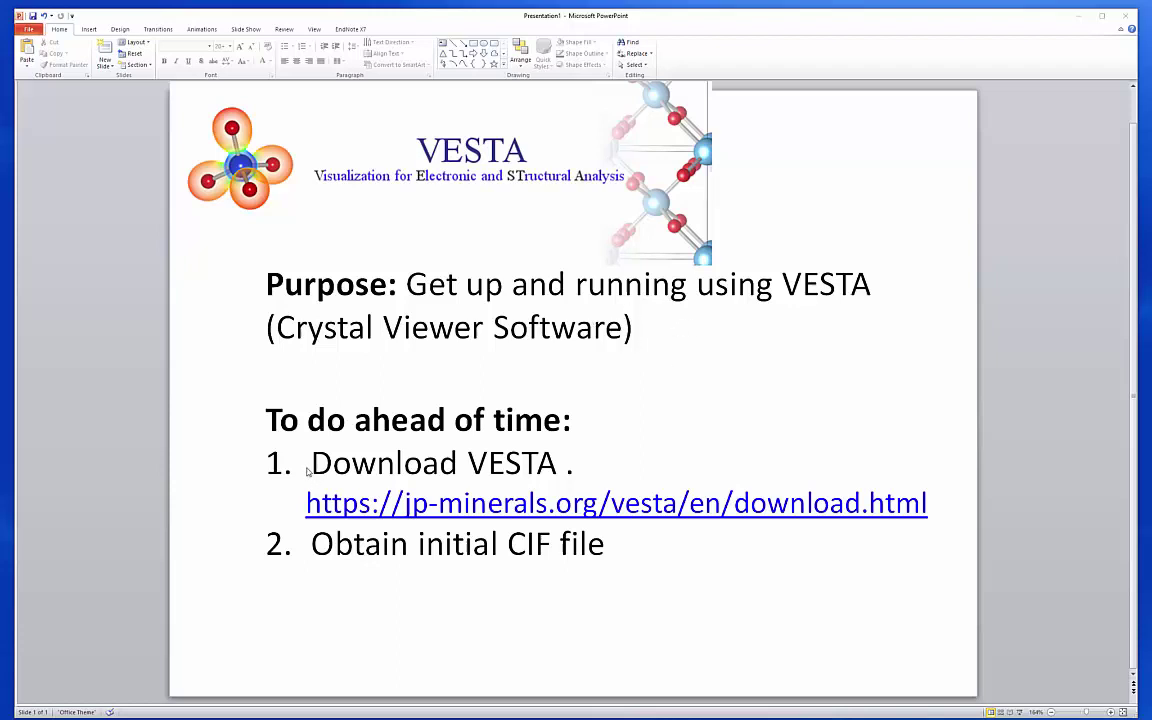
drag(559, 460, 521, 461)
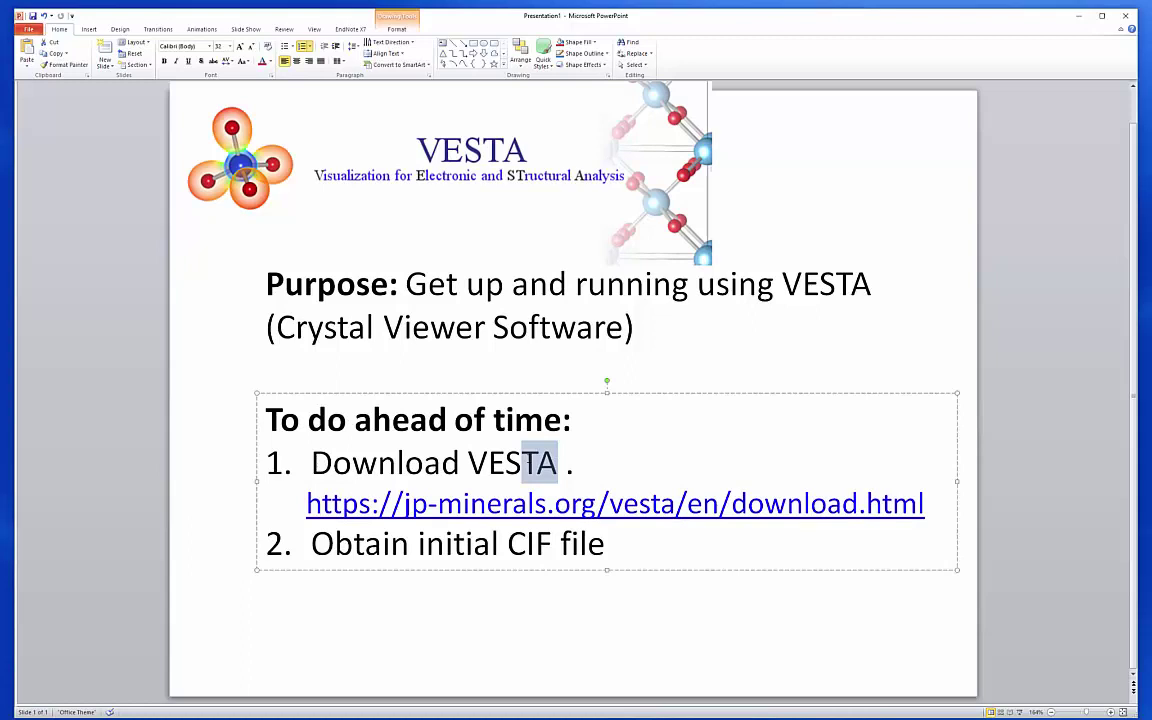
click(559, 462)
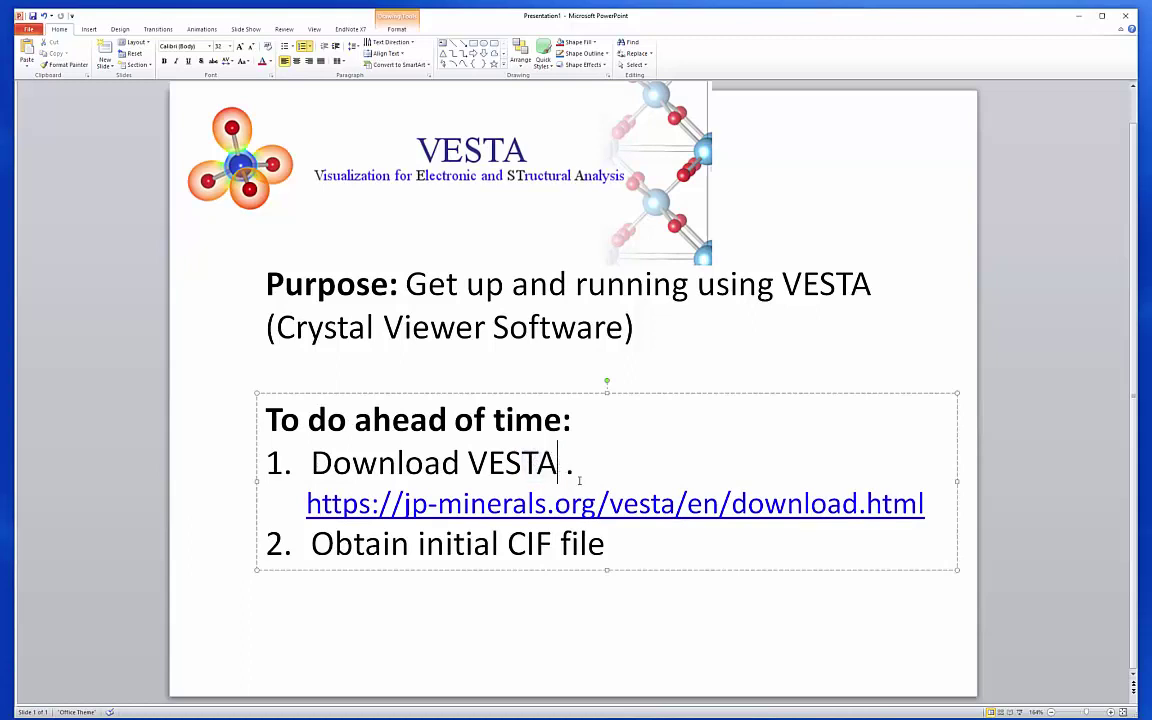
key(Delete)
click(805, 648)
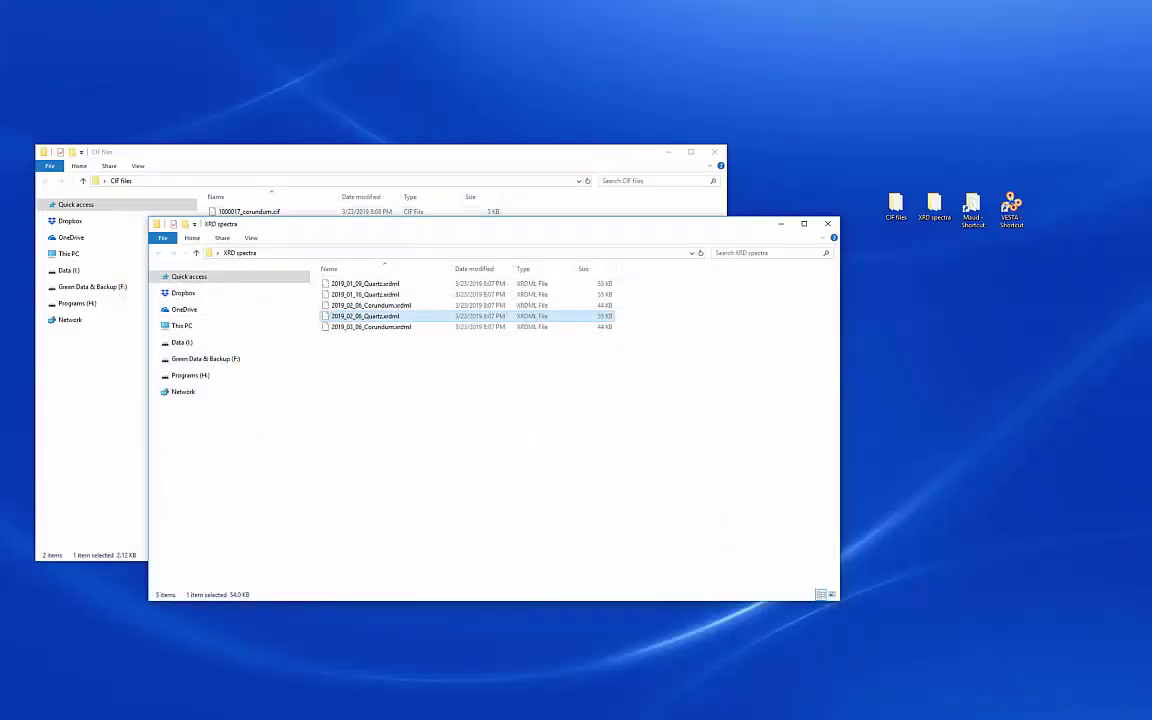
- Switch to the web browser and review the Crystallography Open Database search results for quartz
key(alt+Tab)
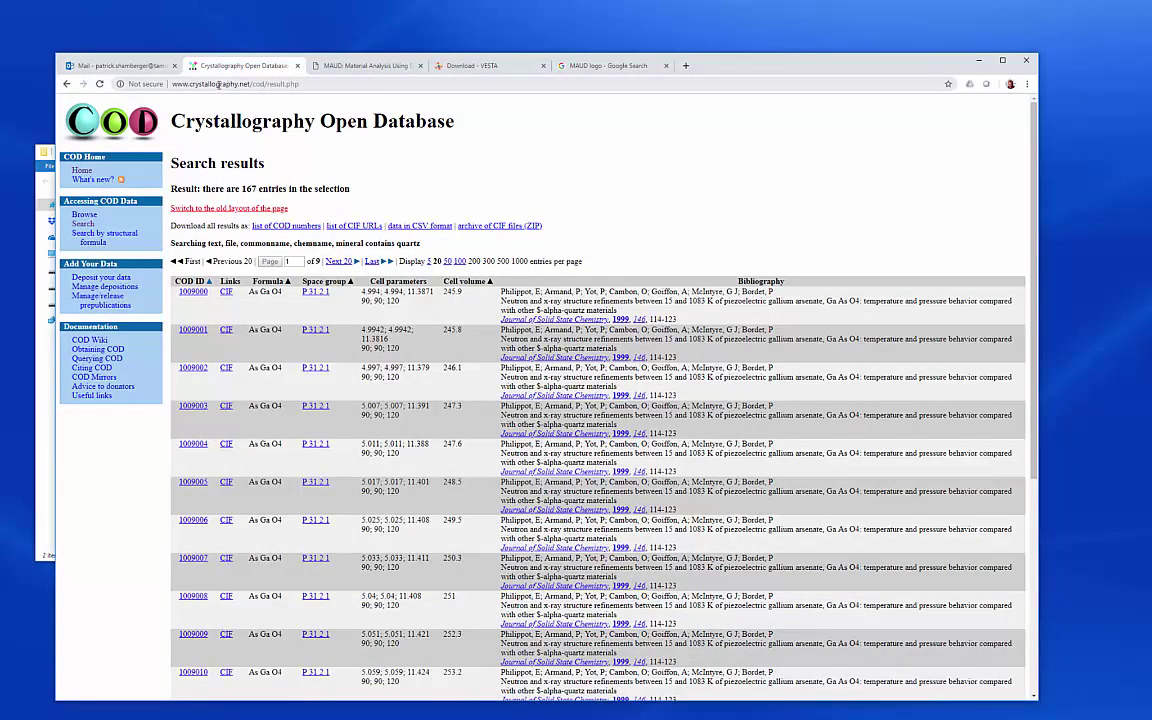
drag(184, 121, 438, 121)
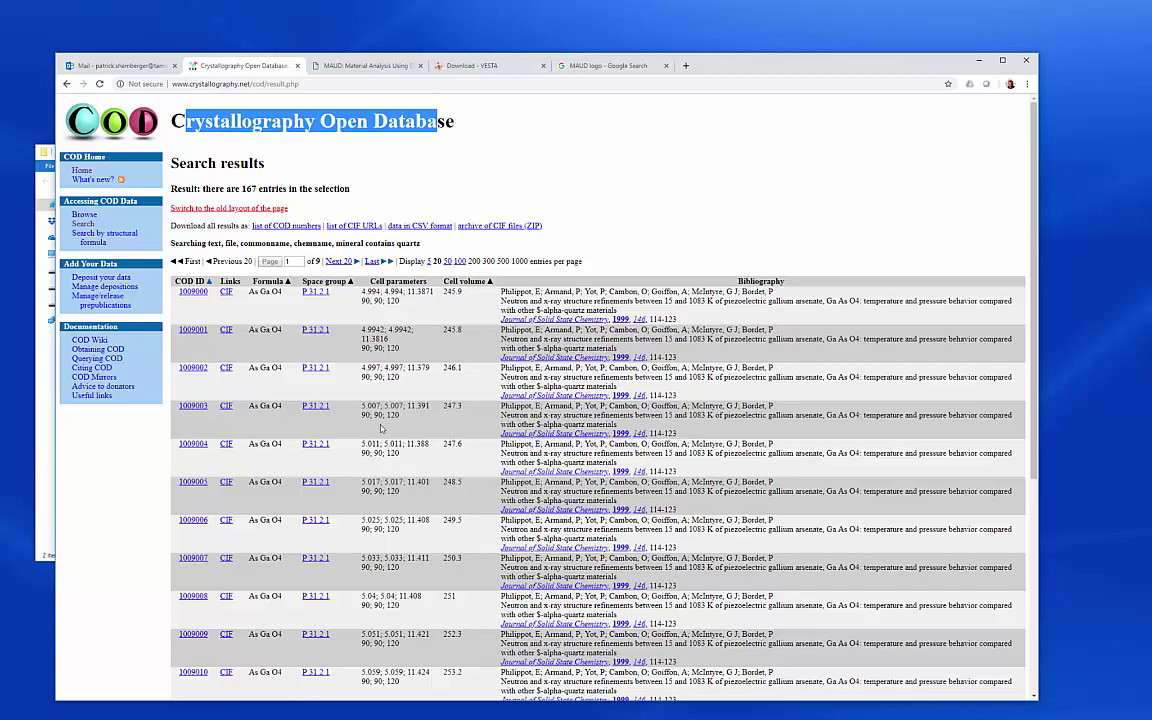
scroll(482, 435, down, 6)
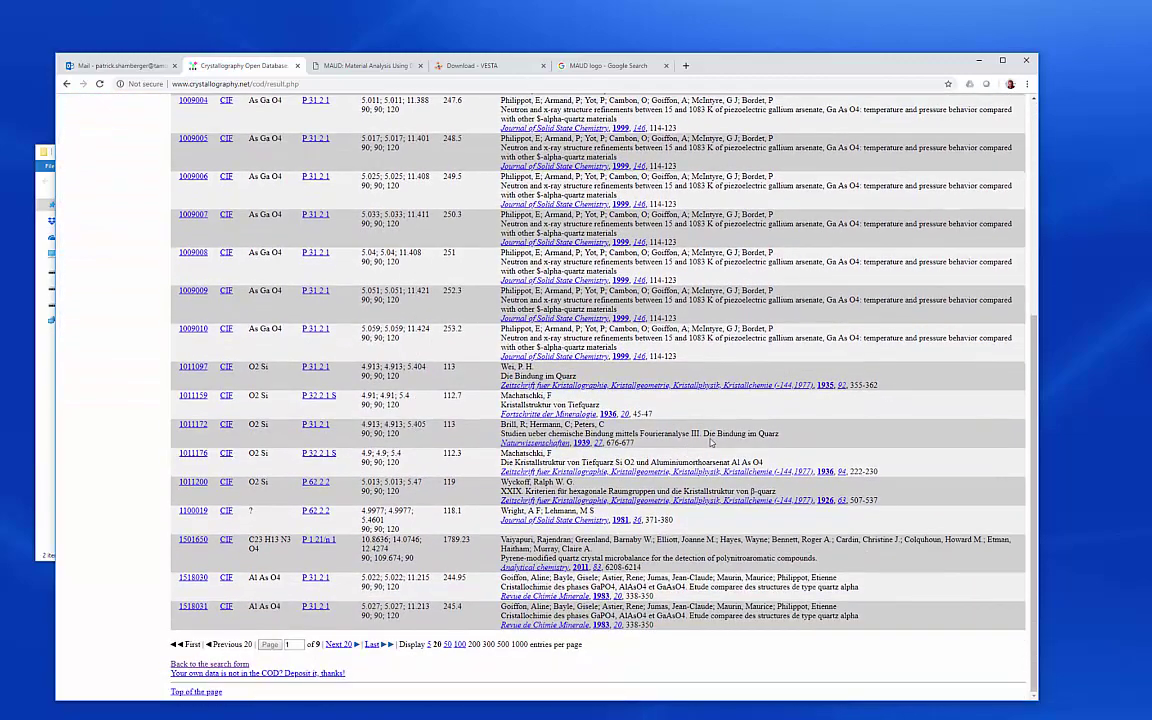
scroll(390, 339, up, 6)
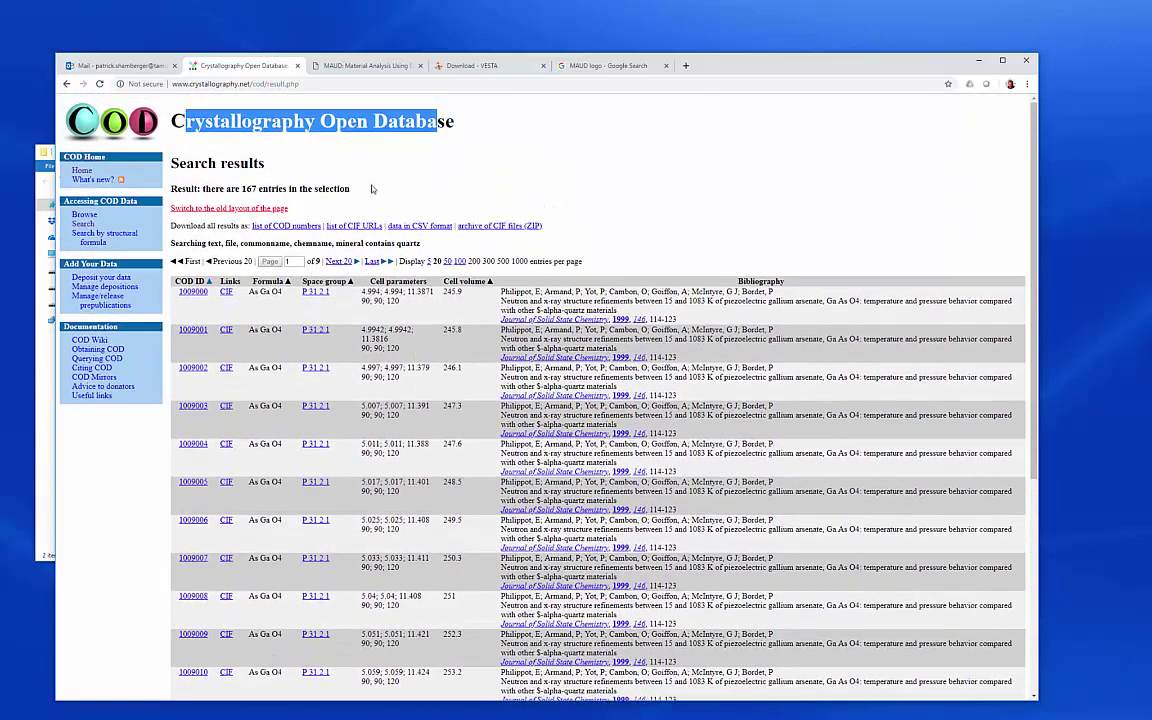
click(371, 188)
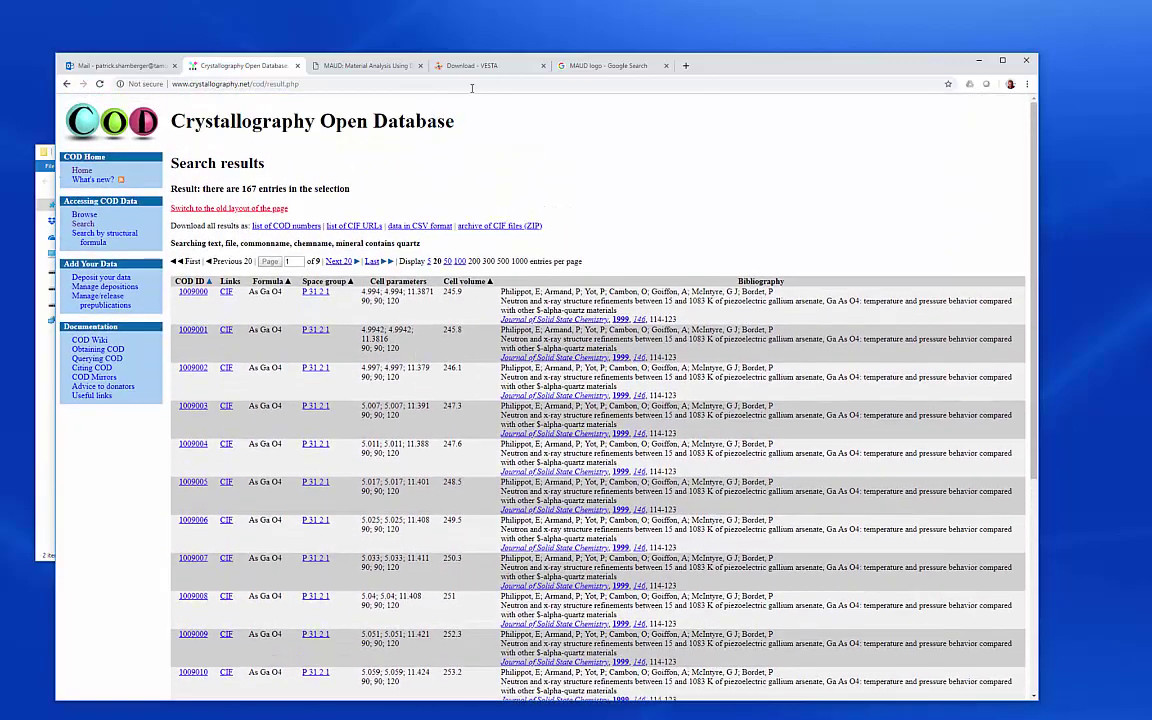
- Examine the Windows, macOS and Linux releases on the VESTA download page, and minimize the browser
click(452, 65)
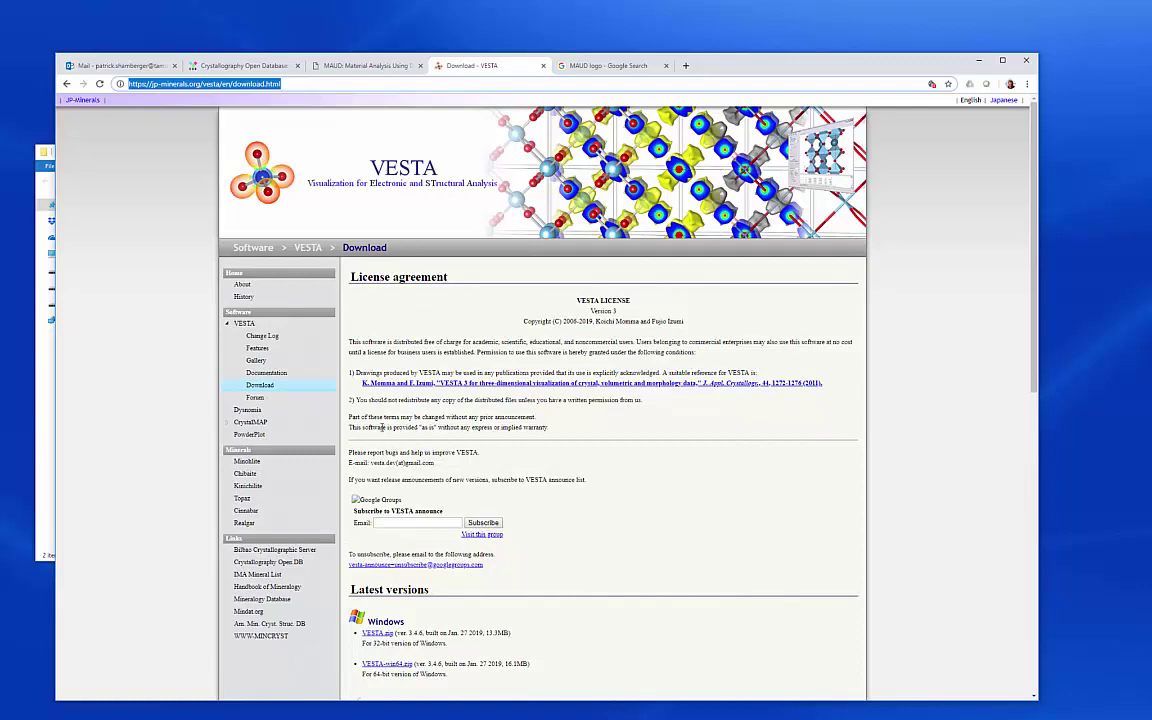
scroll(381, 428, down, 3)
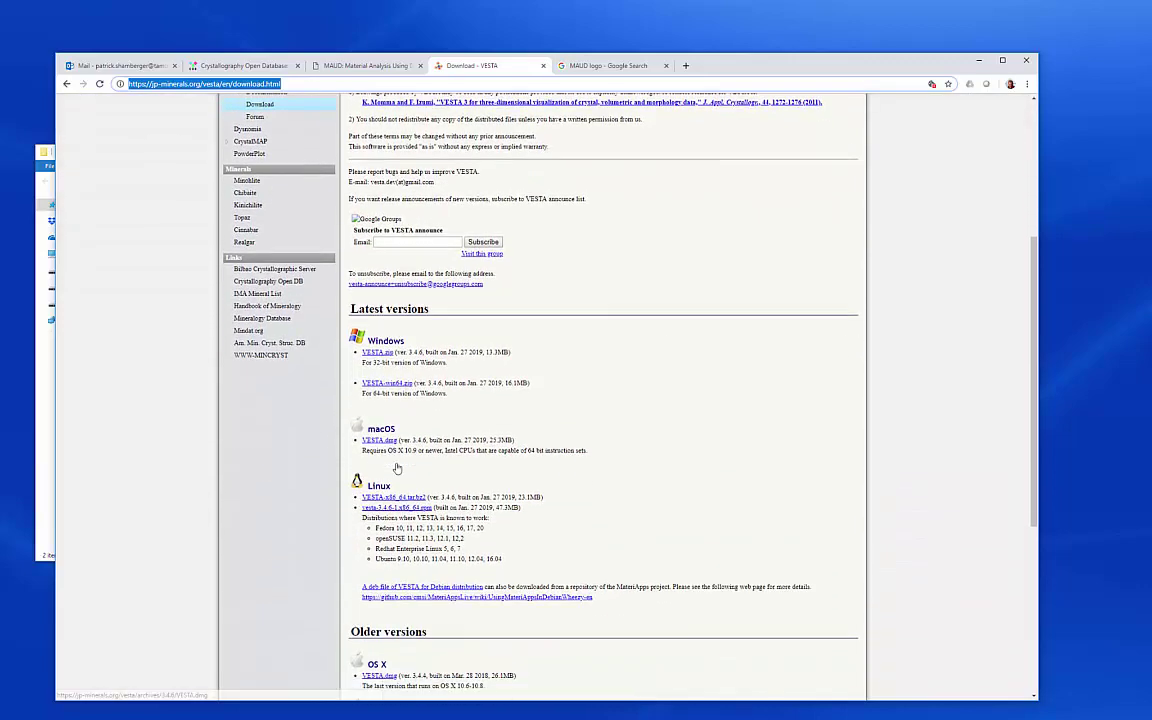
scroll(397, 468, down, 1)
scroll(537, 490, up, 2)
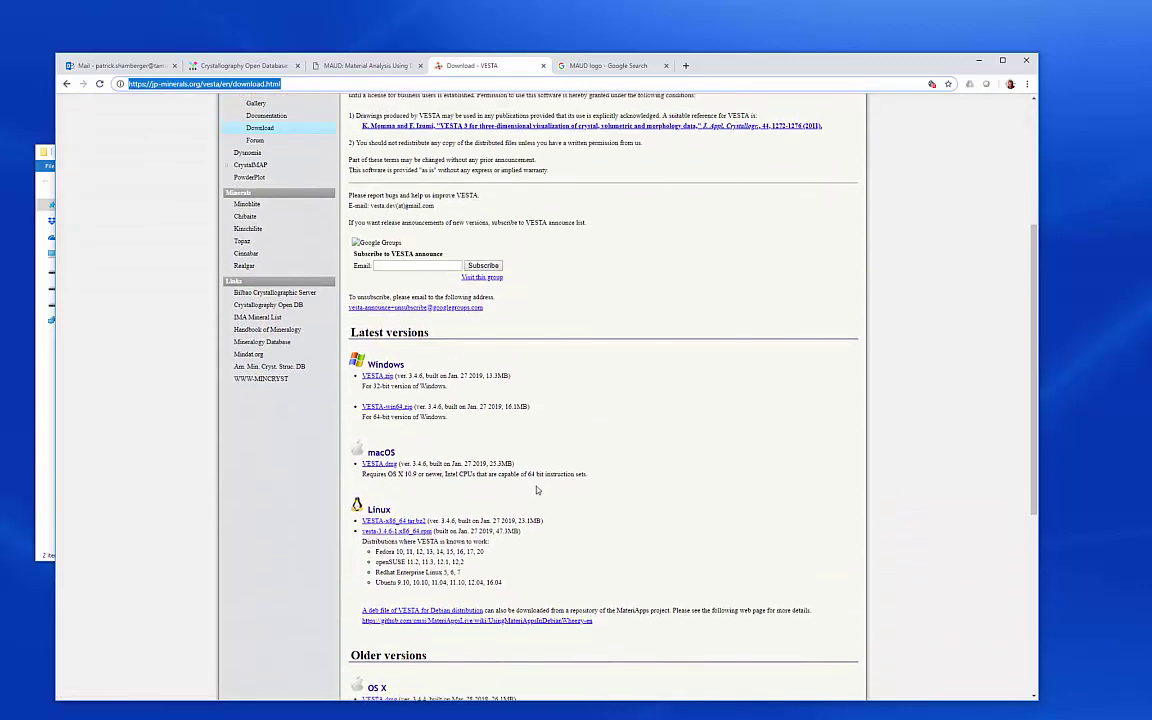
scroll(538, 491, up, 3)
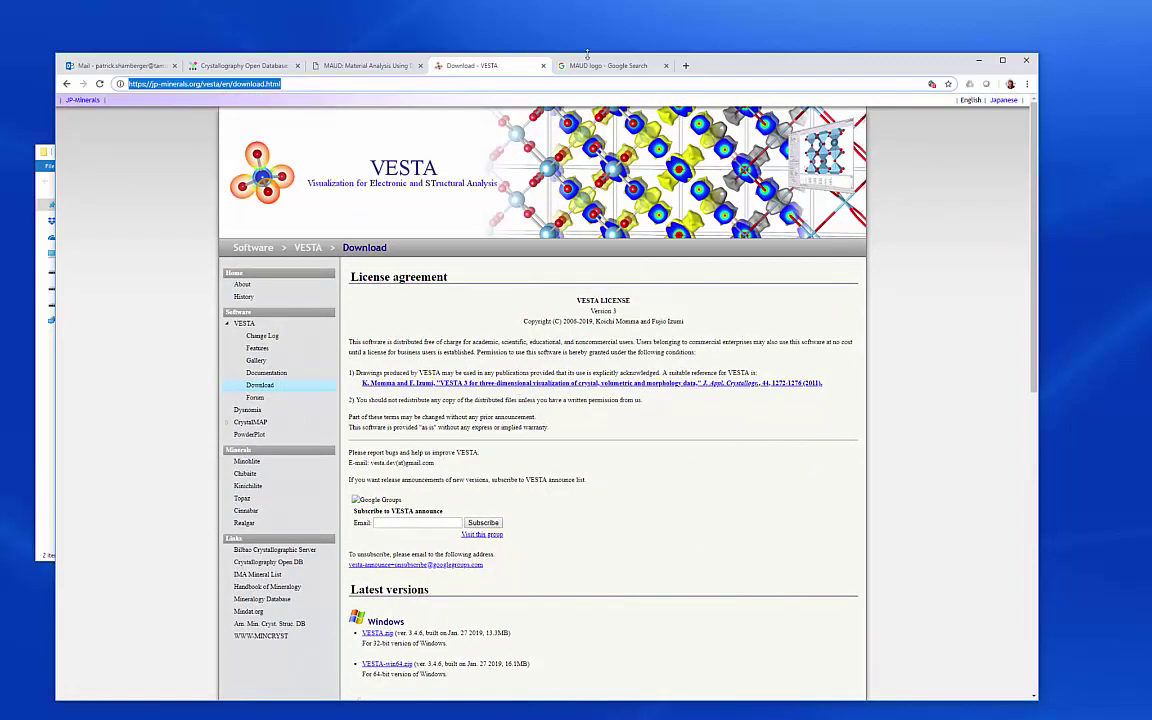
click(978, 60)
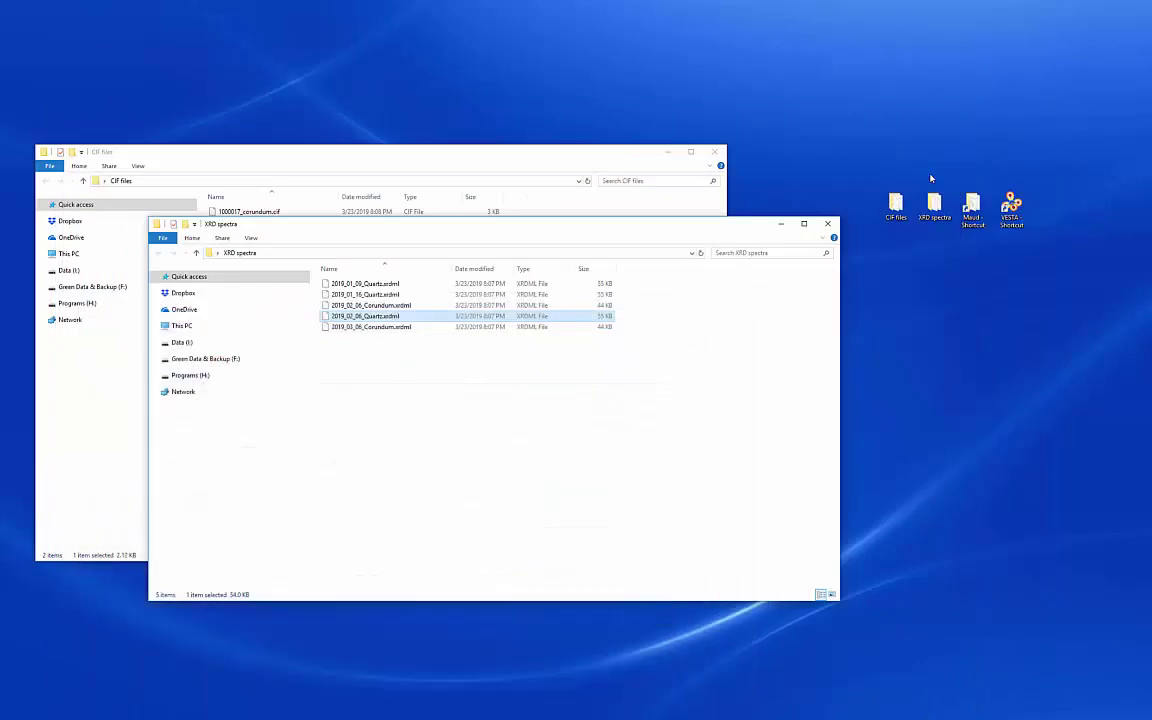
- Launch VESTA from the desktop and open the structure file 1011097_quartz.cif from the CIF files folder
click(1012, 206)
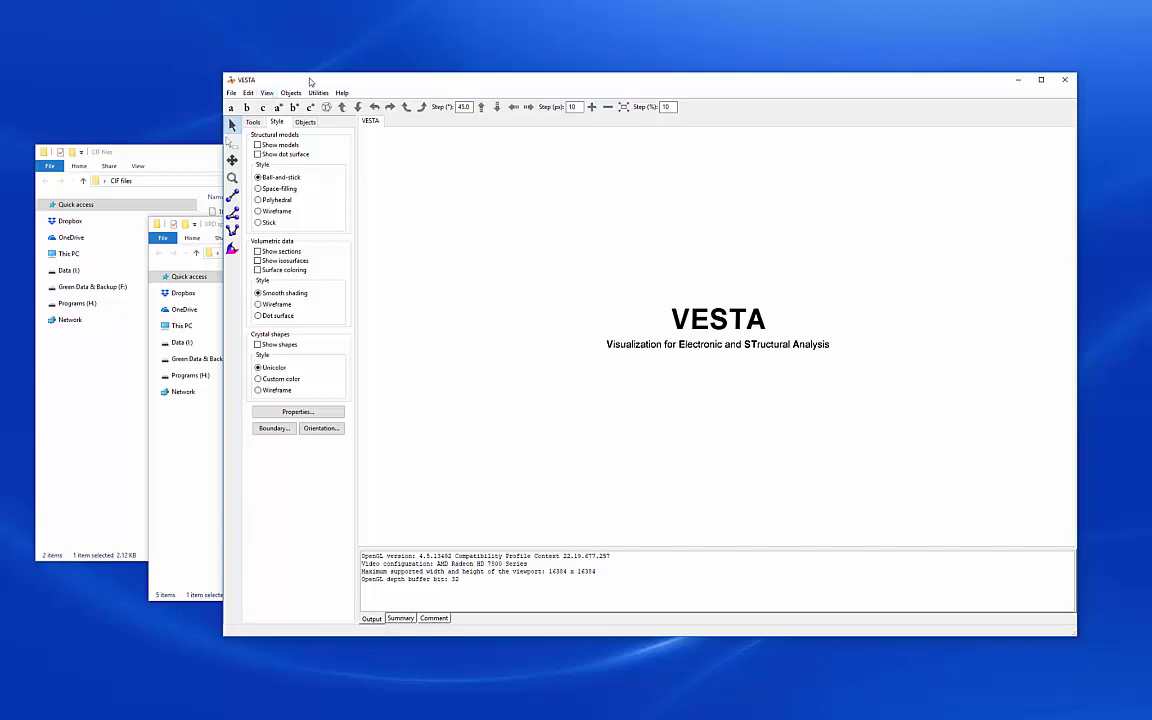
drag(281, 76, 360, 124)
click(274, 142)
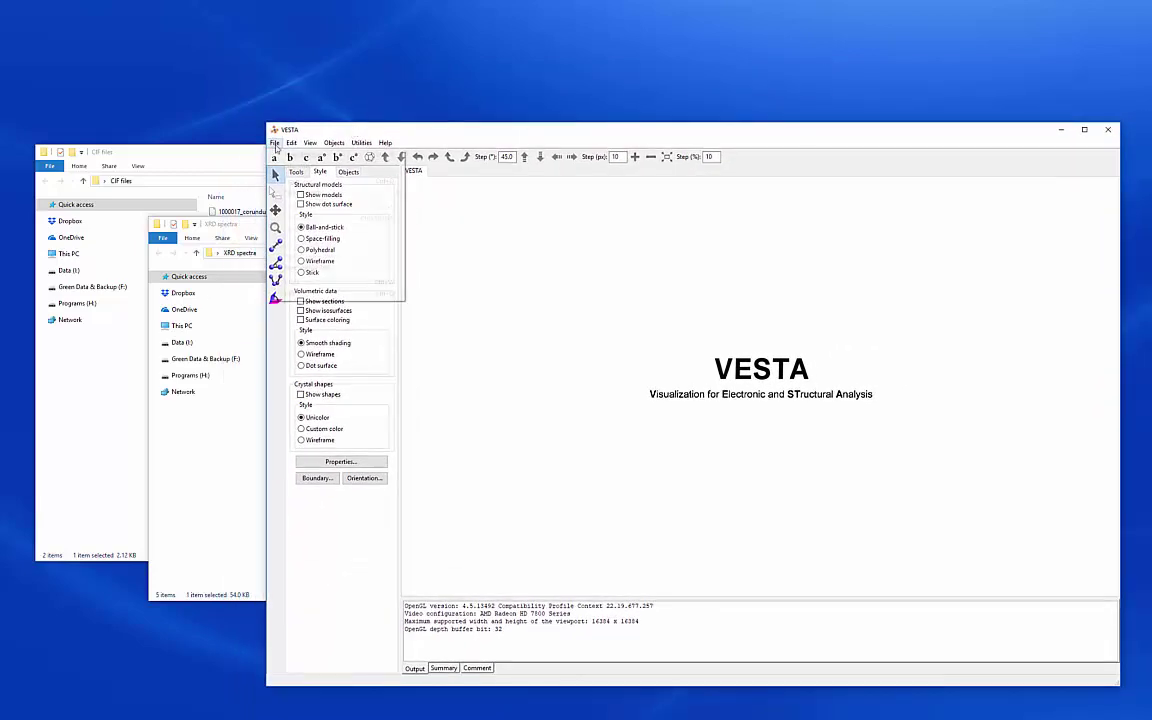
click(355, 185)
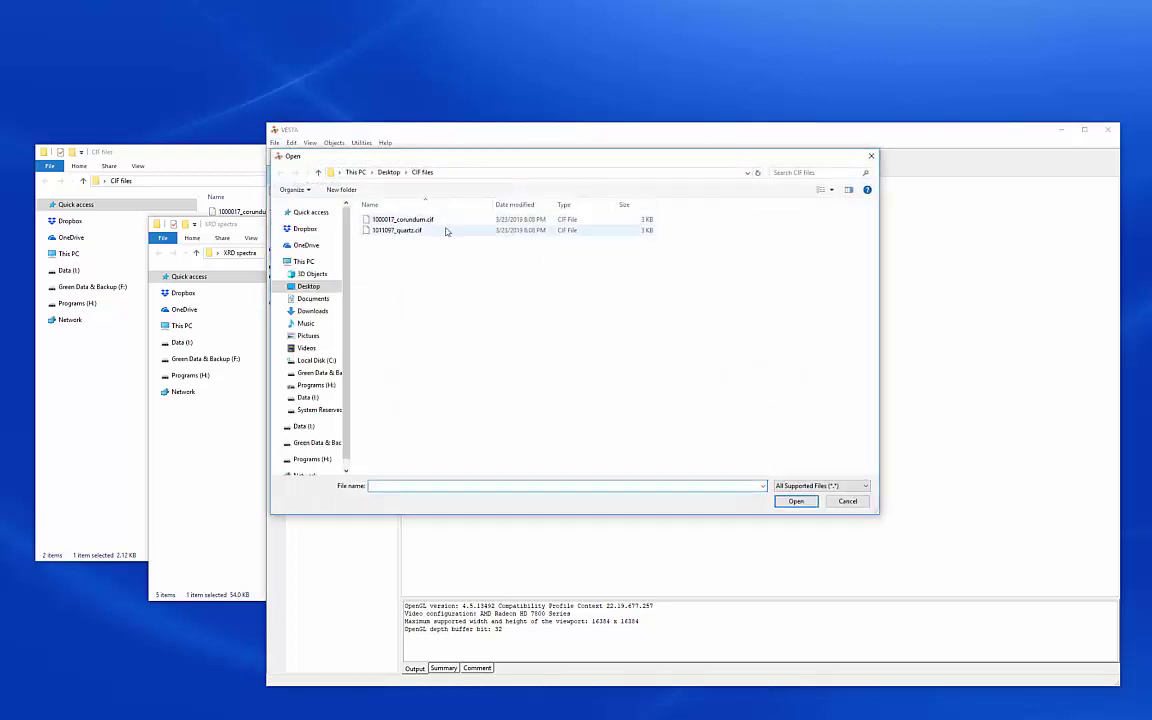
click(393, 231)
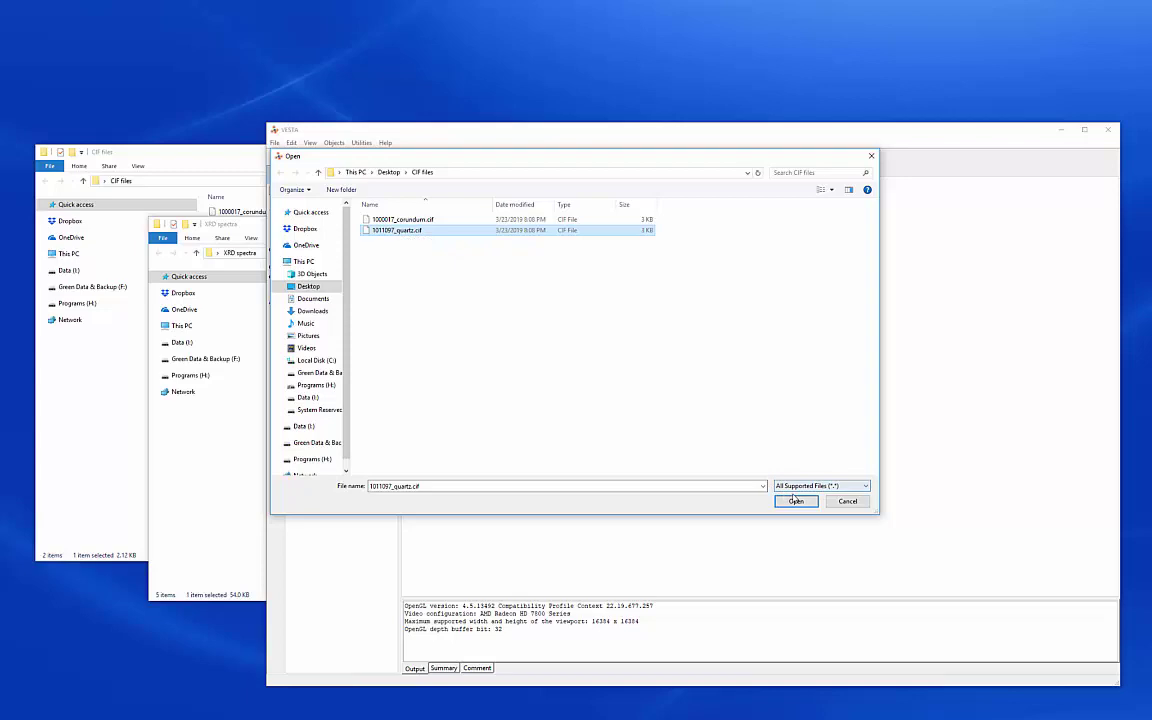
key(Return)
- Display the quartz structure in the Space-filling style and switch it to the Polyhedral style
drag(741, 464, 742, 402)
click(301, 238)
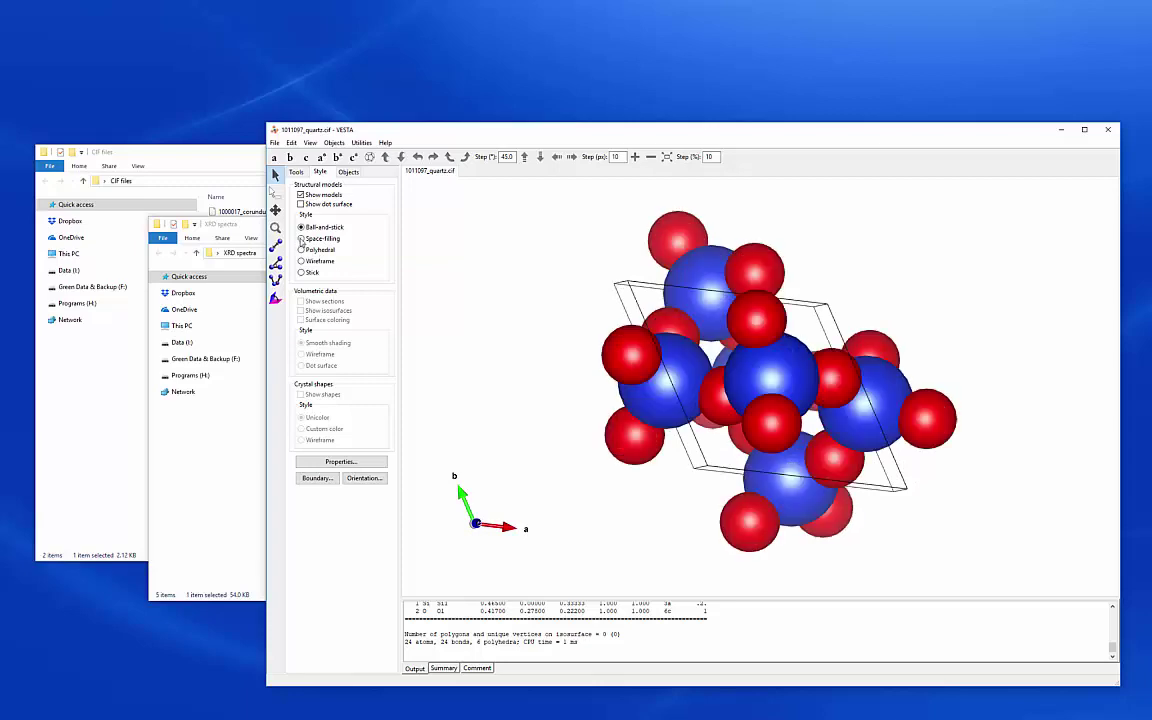
click(301, 249)
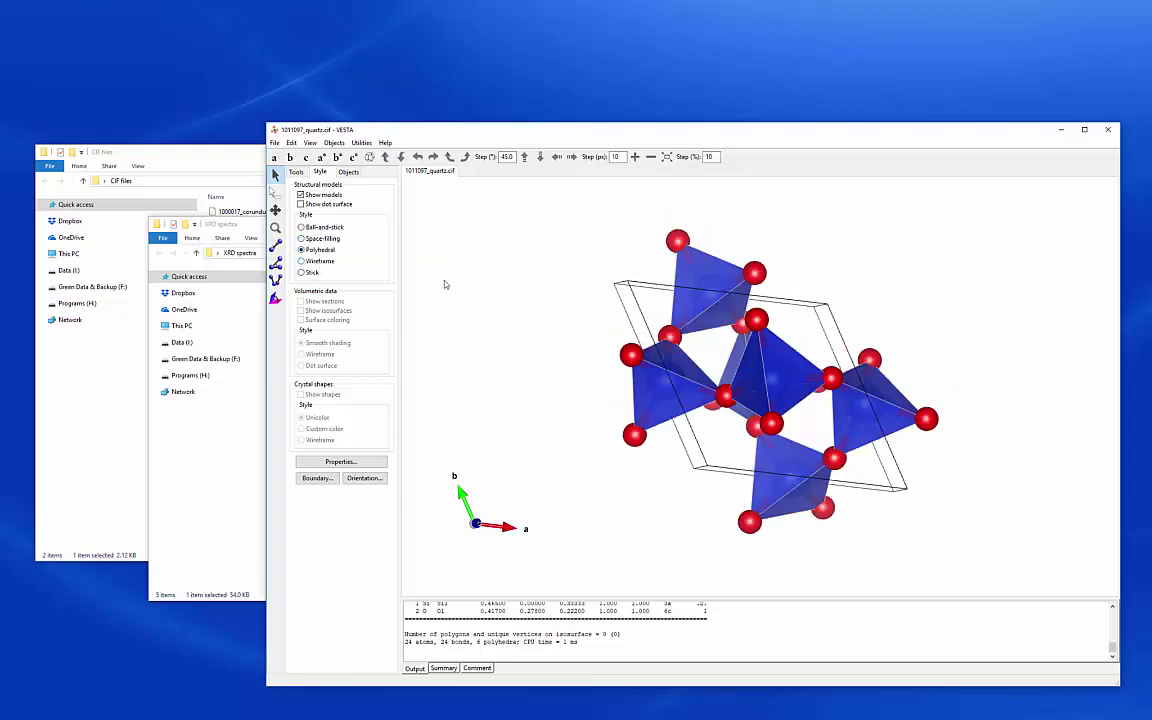
drag(728, 430, 692, 397)
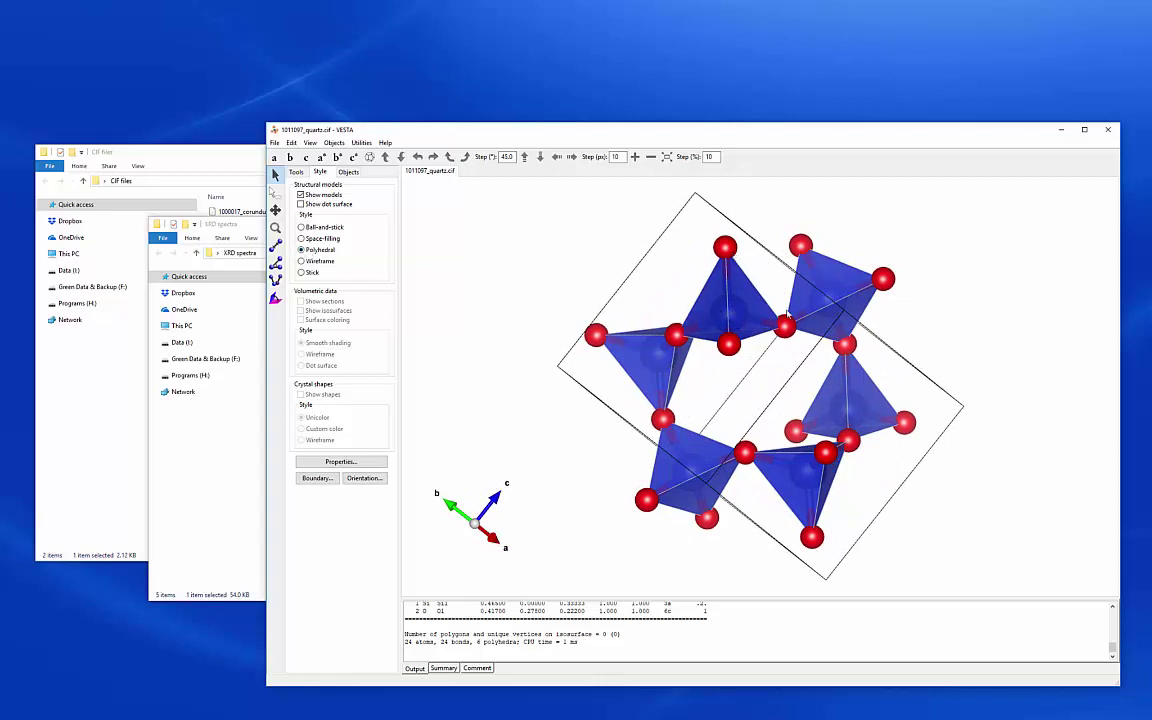
drag(787, 316, 799, 347)
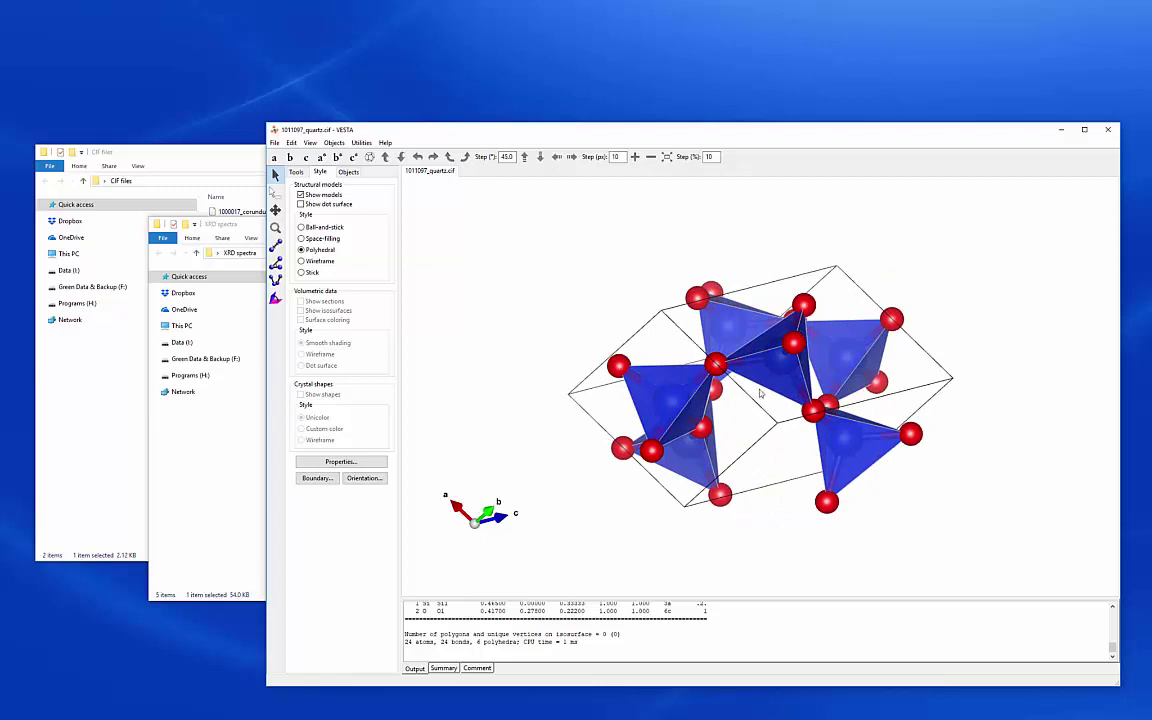
drag(720, 327, 800, 475)
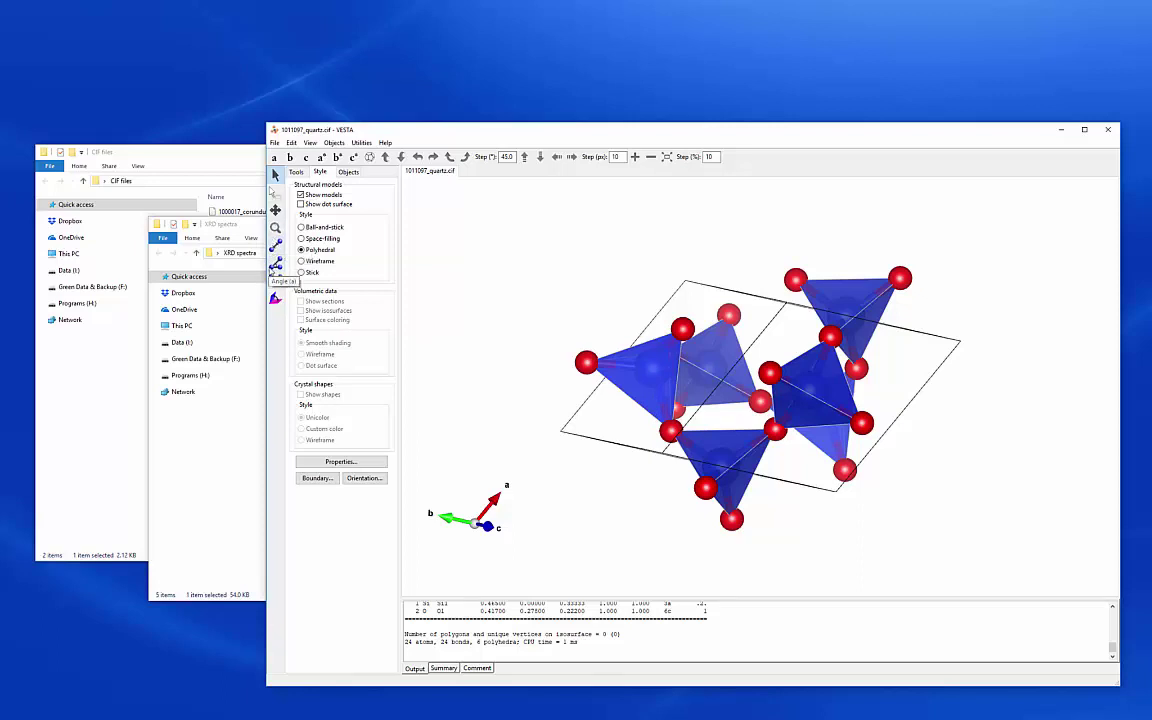
- Set up a unit cell transformation for the quartz phase with 2, 2, 2 on the rotation matrix diagonal
drag(495, 129, 410, 95)
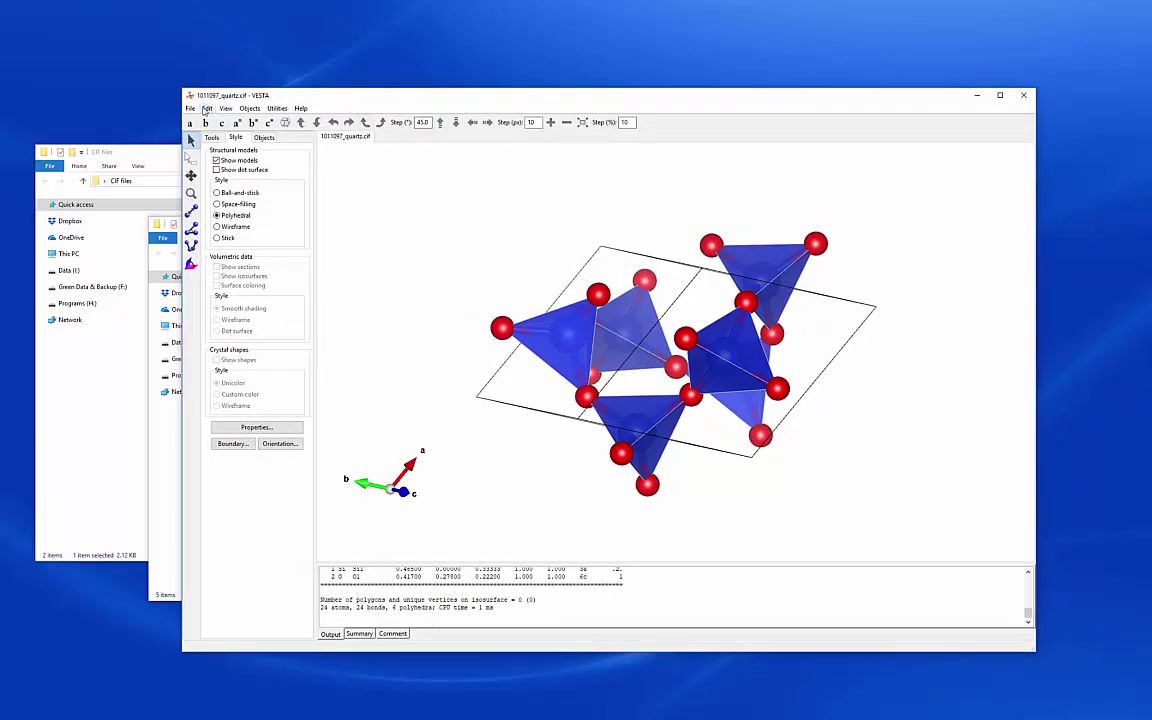
click(207, 109)
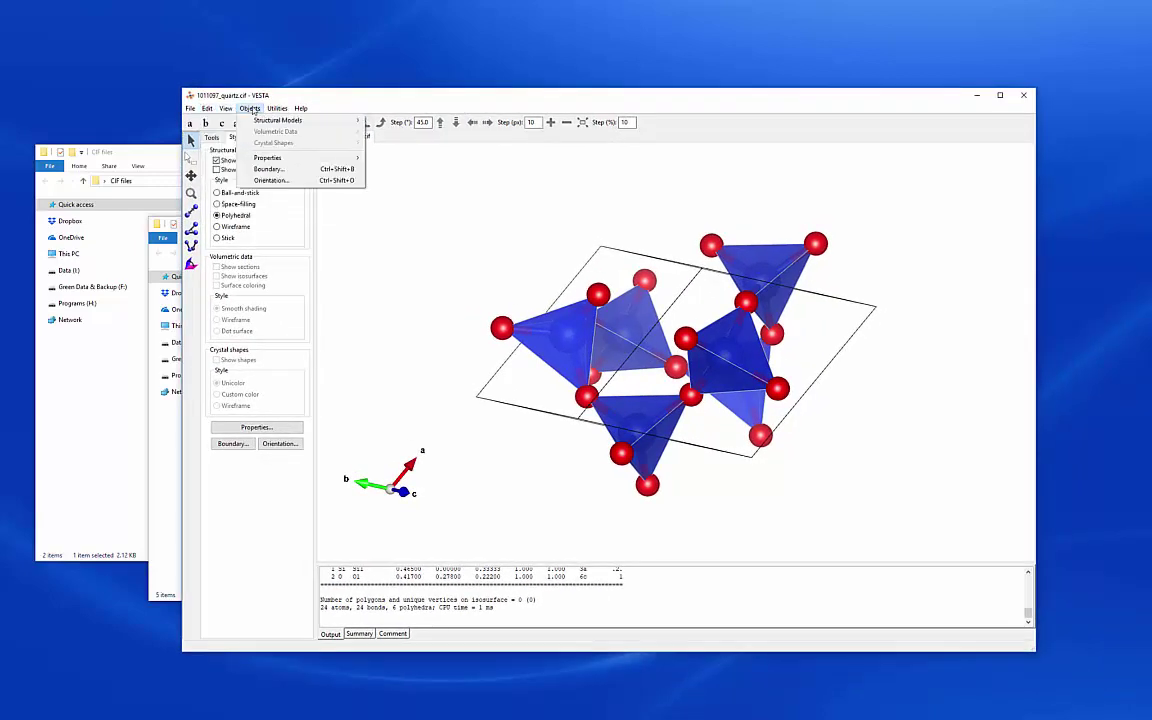
mouse_move(210, 109)
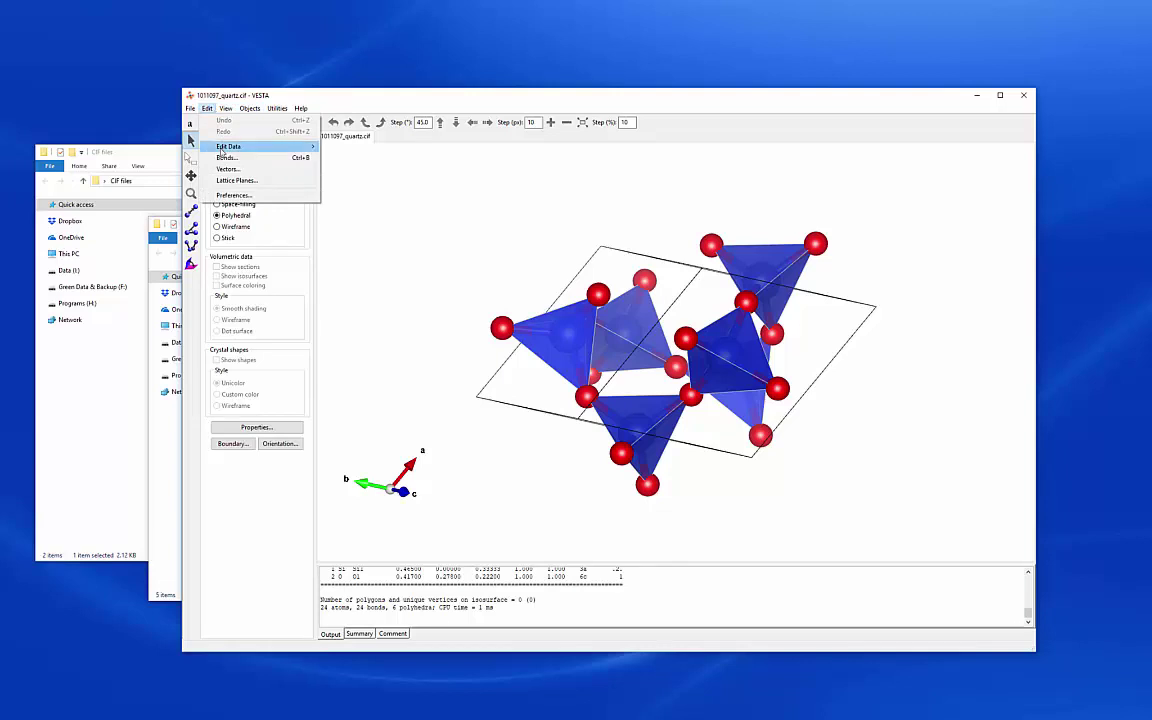
mouse_move(230, 146)
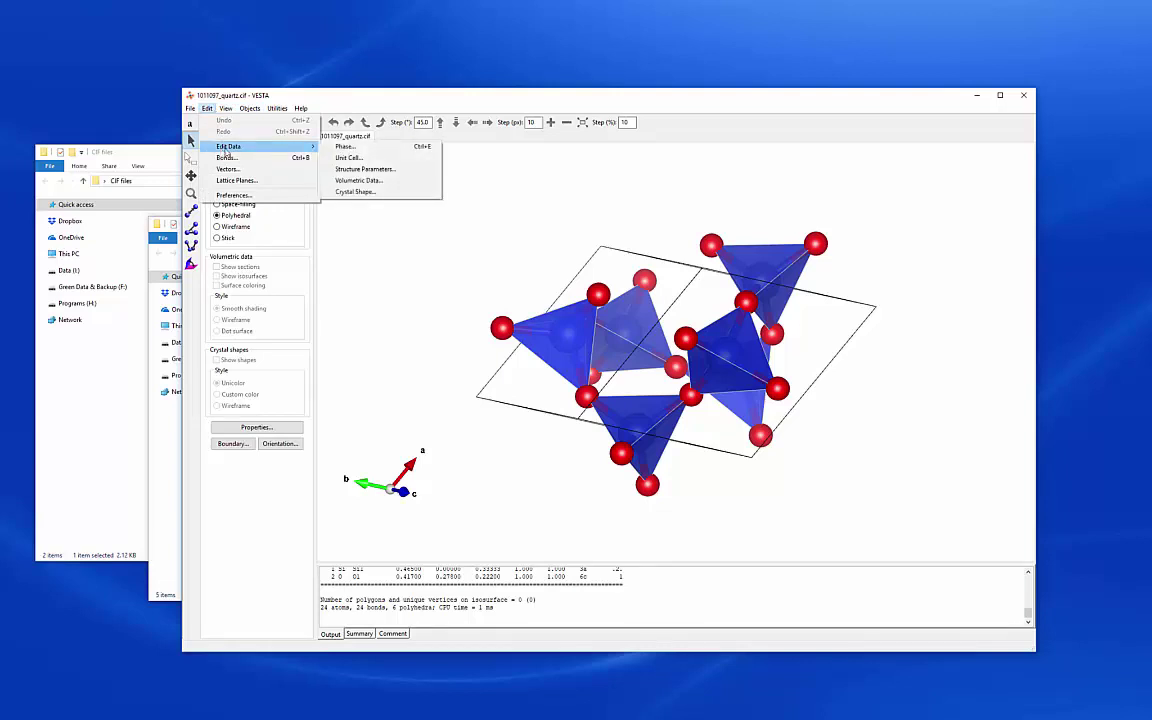
click(349, 158)
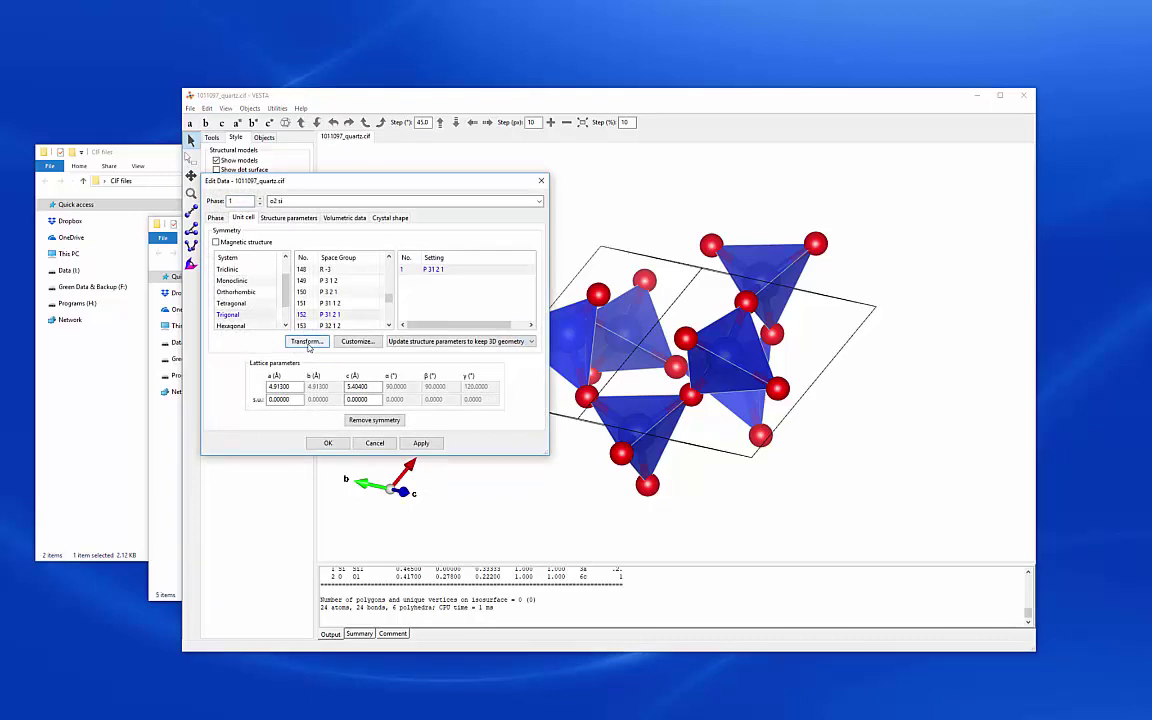
click(307, 342)
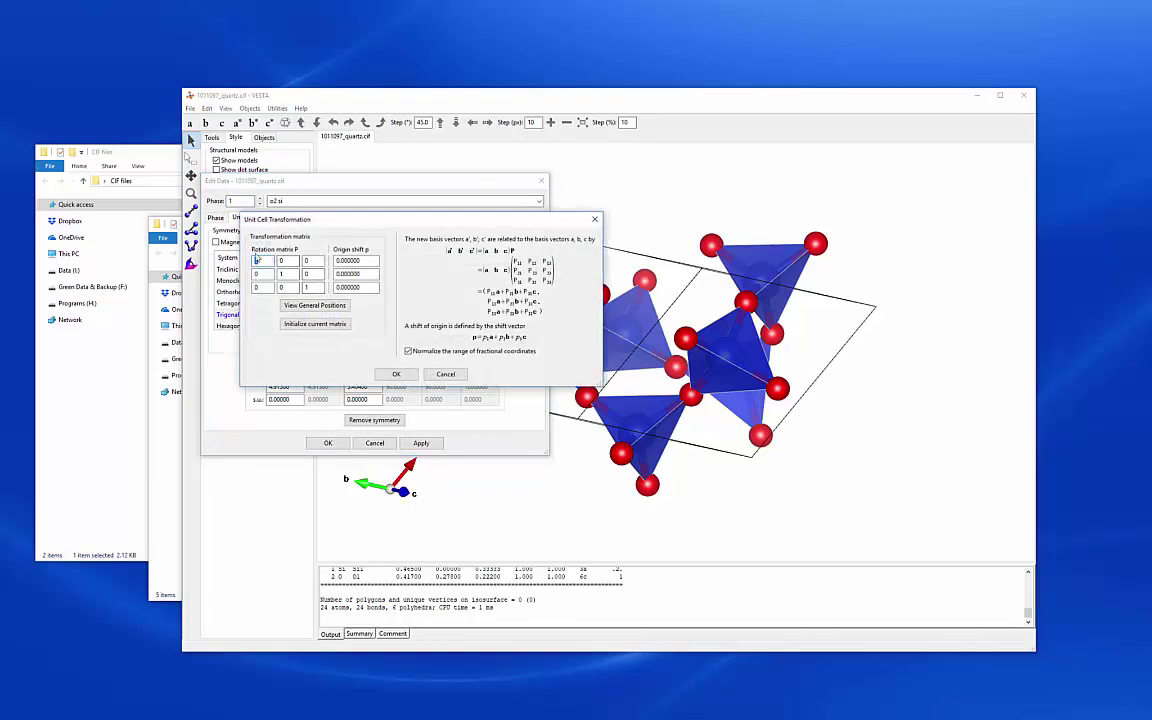
double_click(256, 260)
text(2)
click(281, 273)
double_click(281, 273)
text(2)
double_click(306, 287)
text(2)
- Accept the cell volume change, add new equivalent positions to the list of symmetry operations, and apply the transformed unit cell
click(397, 373)
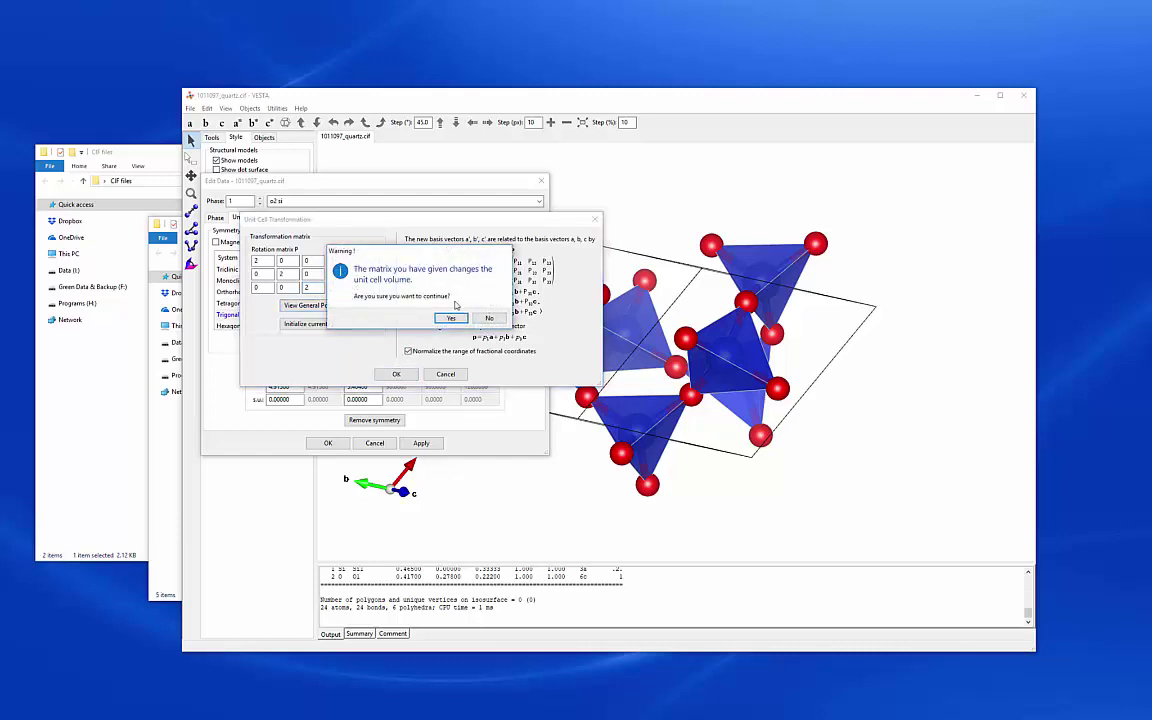
click(446, 320)
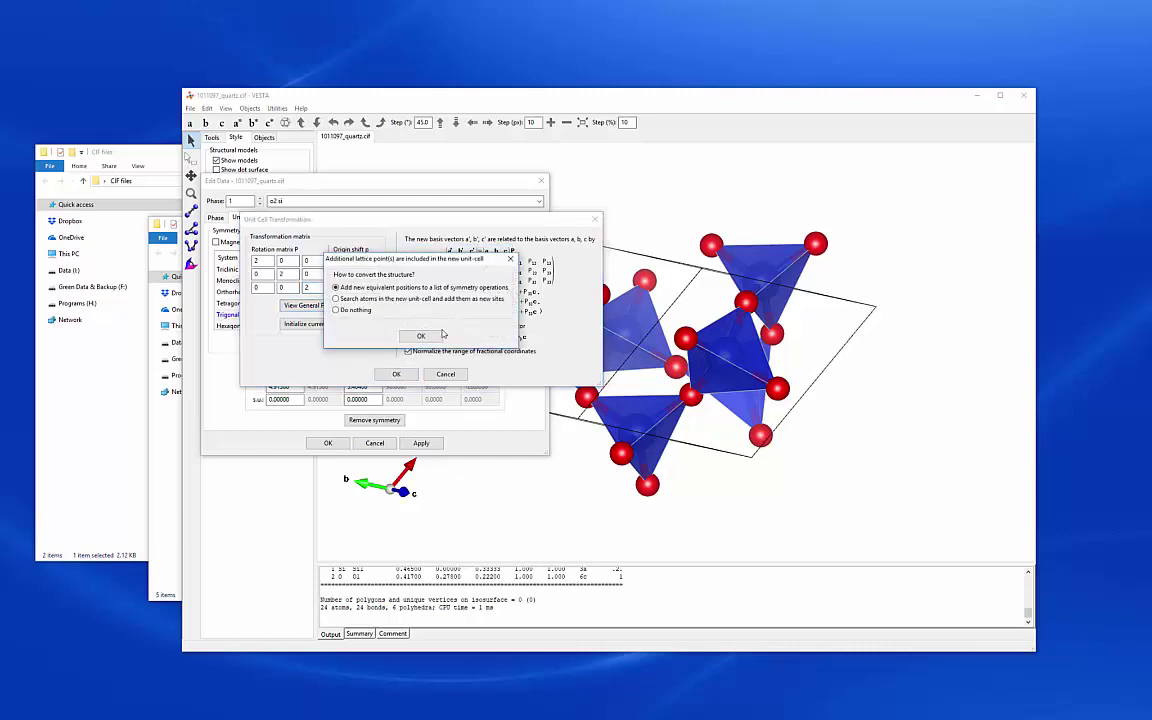
click(421, 335)
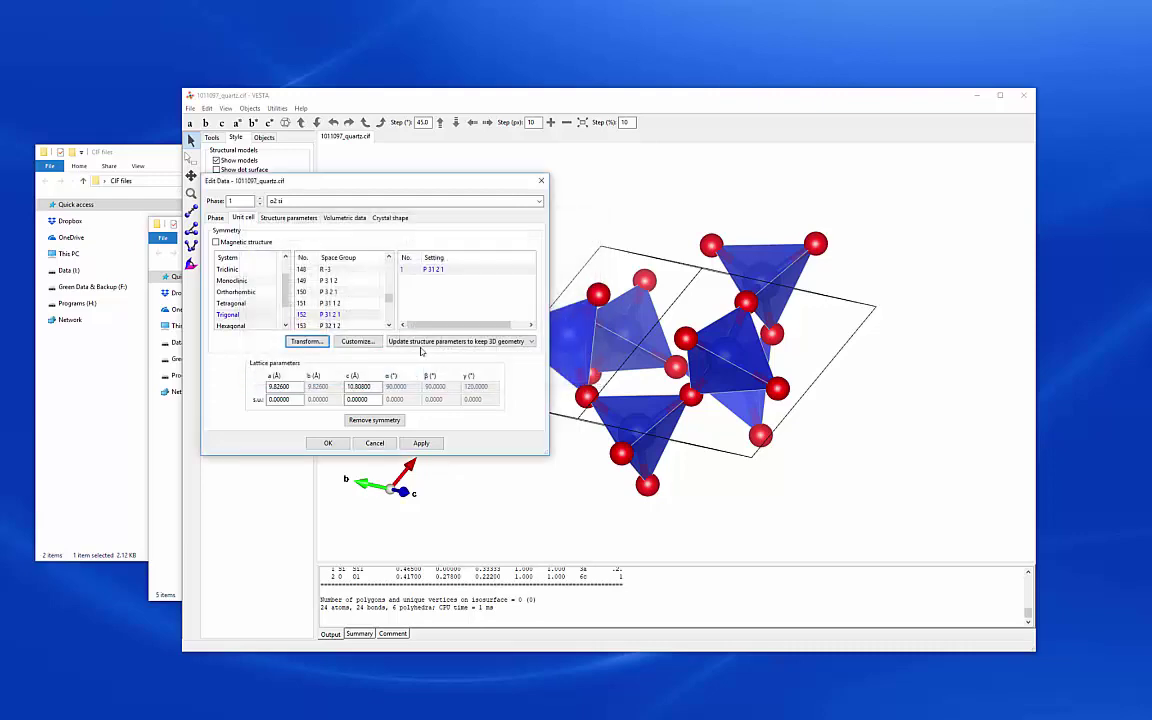
click(420, 443)
click(327, 443)
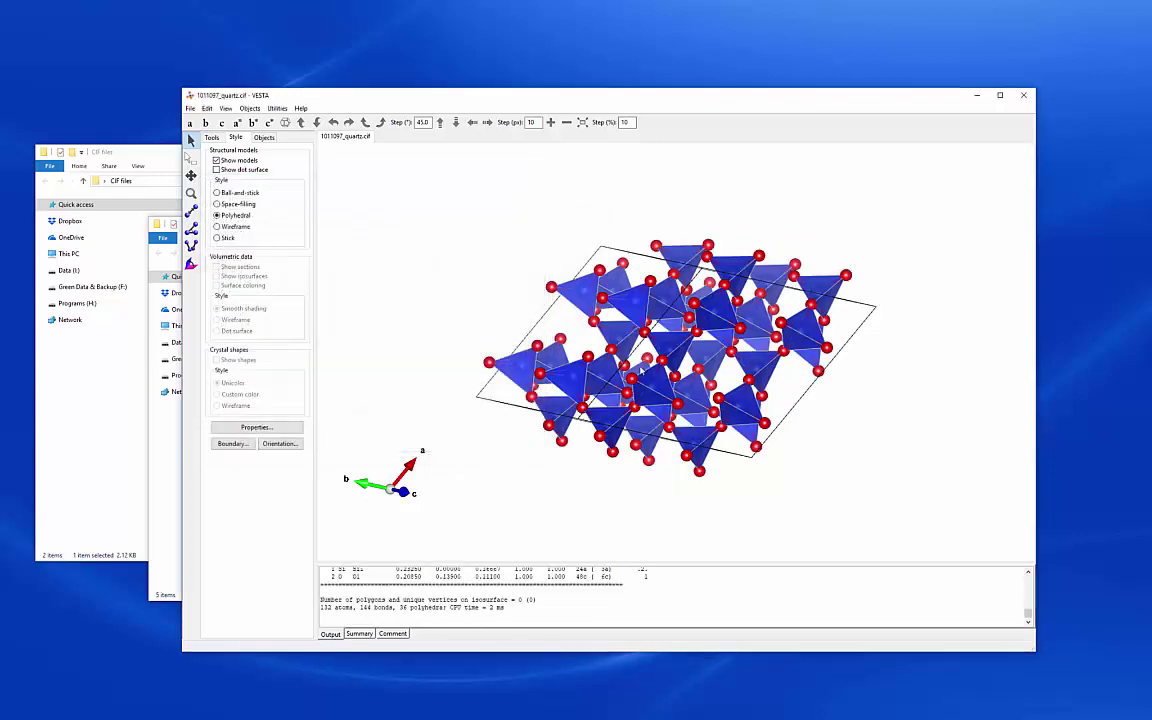
- Orient the enlarged quartz cell to look along its c axis
drag(600, 400, 543, 429)
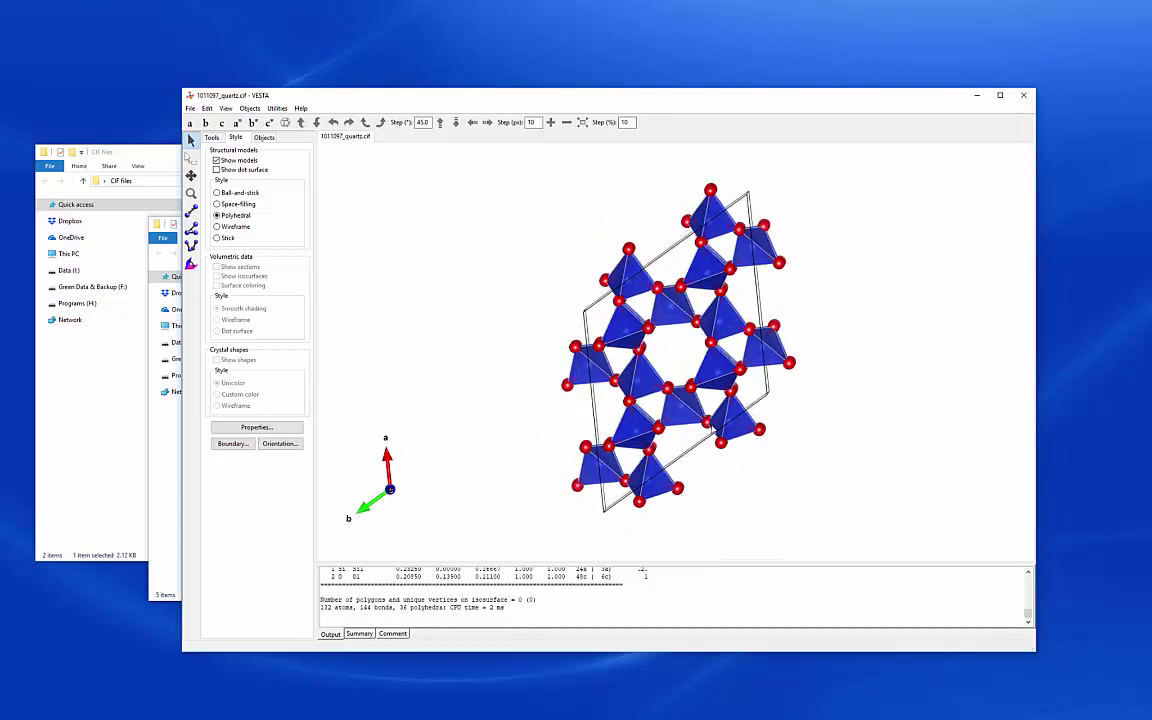
drag(644, 387, 606, 361)
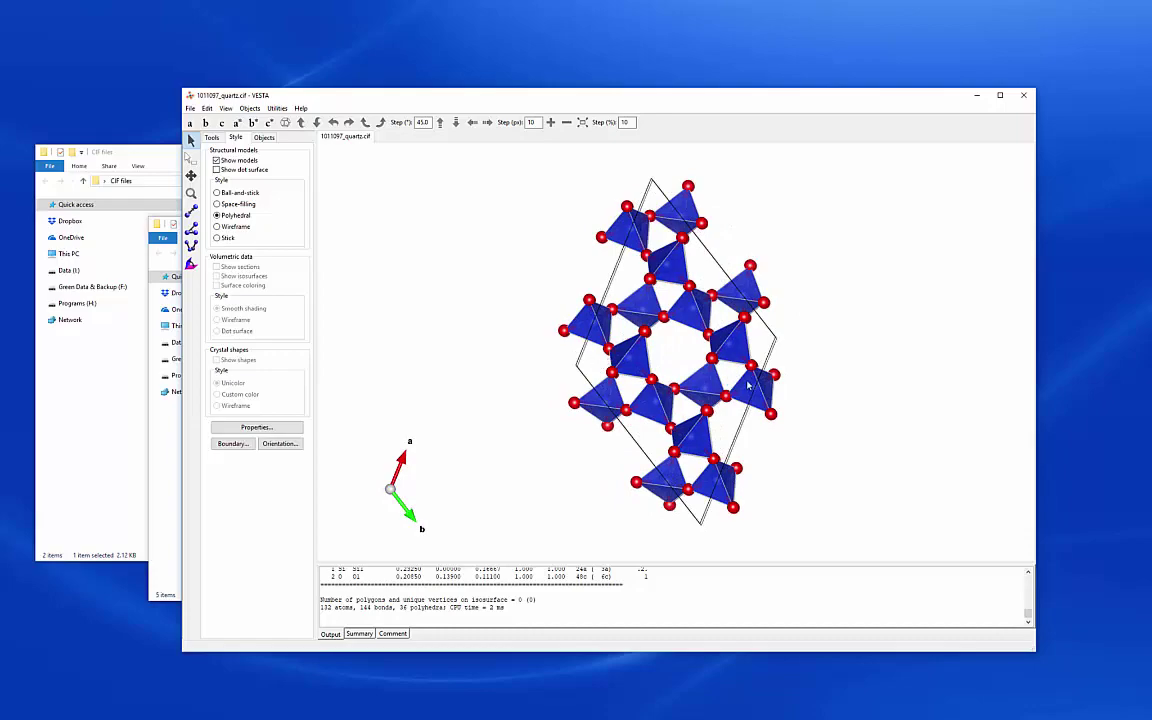
drag(748, 387, 571, 335)
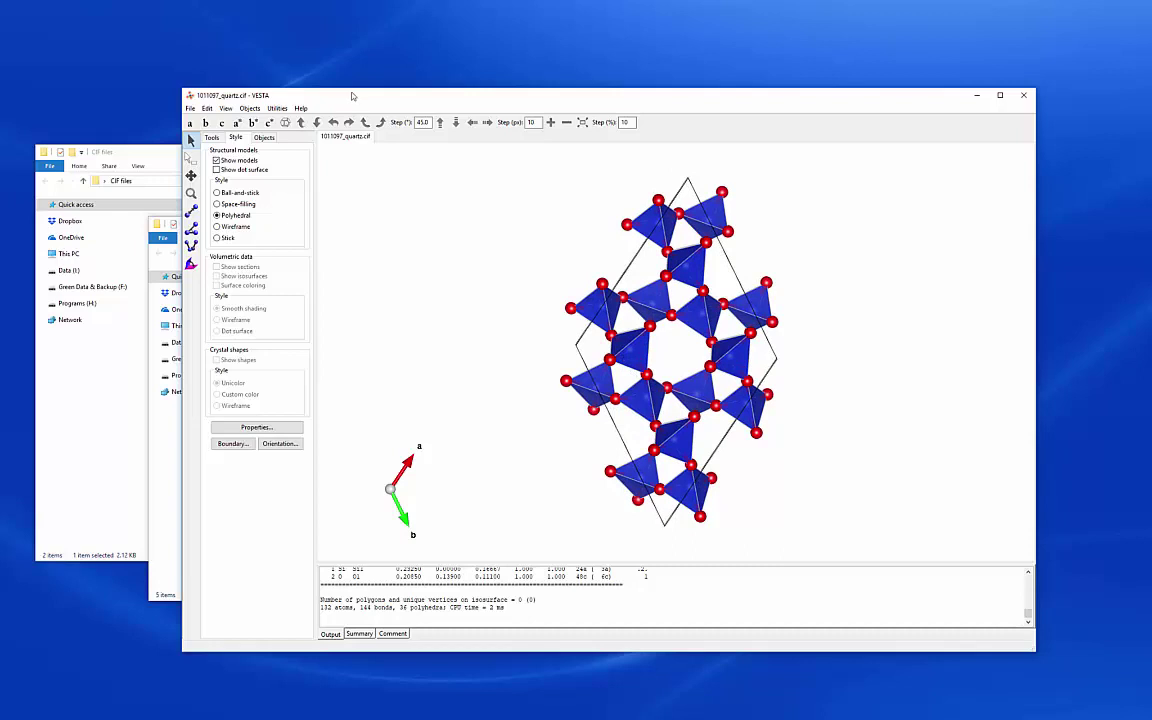